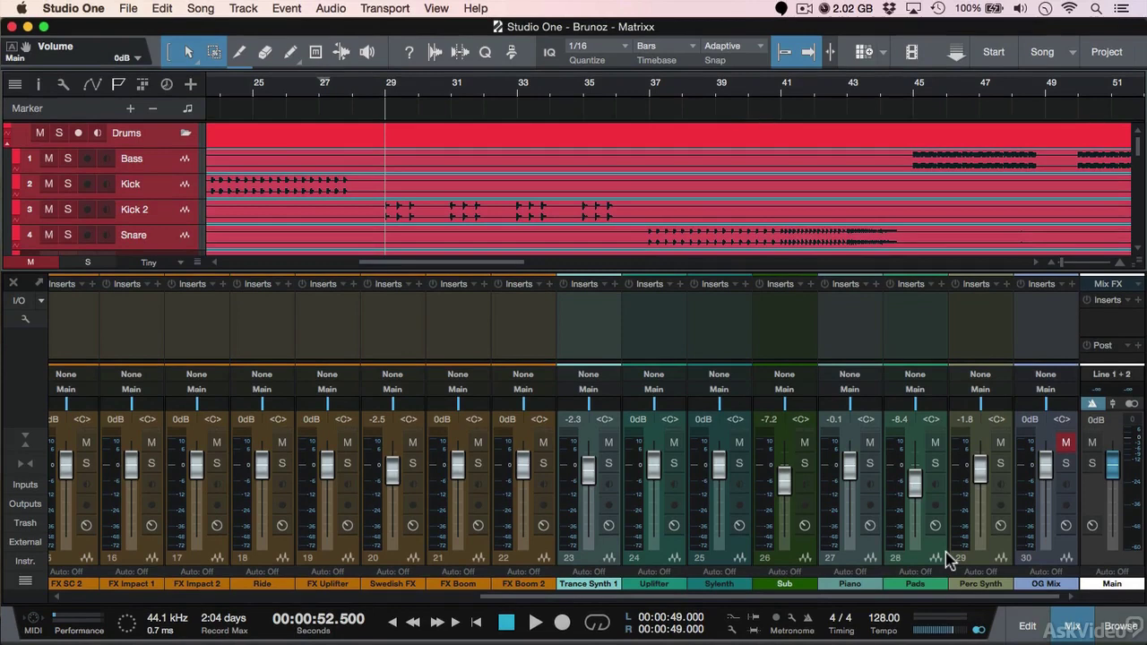
Step: Test the Main bus at -13.9 dB during playback, then reset it to 0 dB
scroll(818, 205, down, 5)
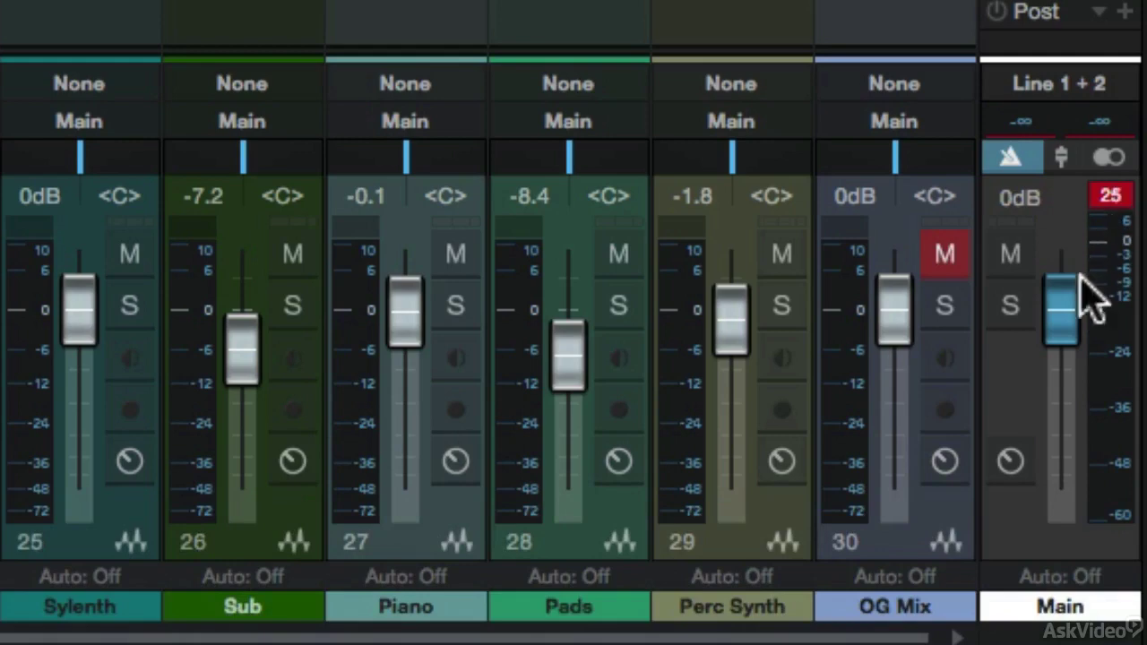
drag(1071, 303, 1066, 369)
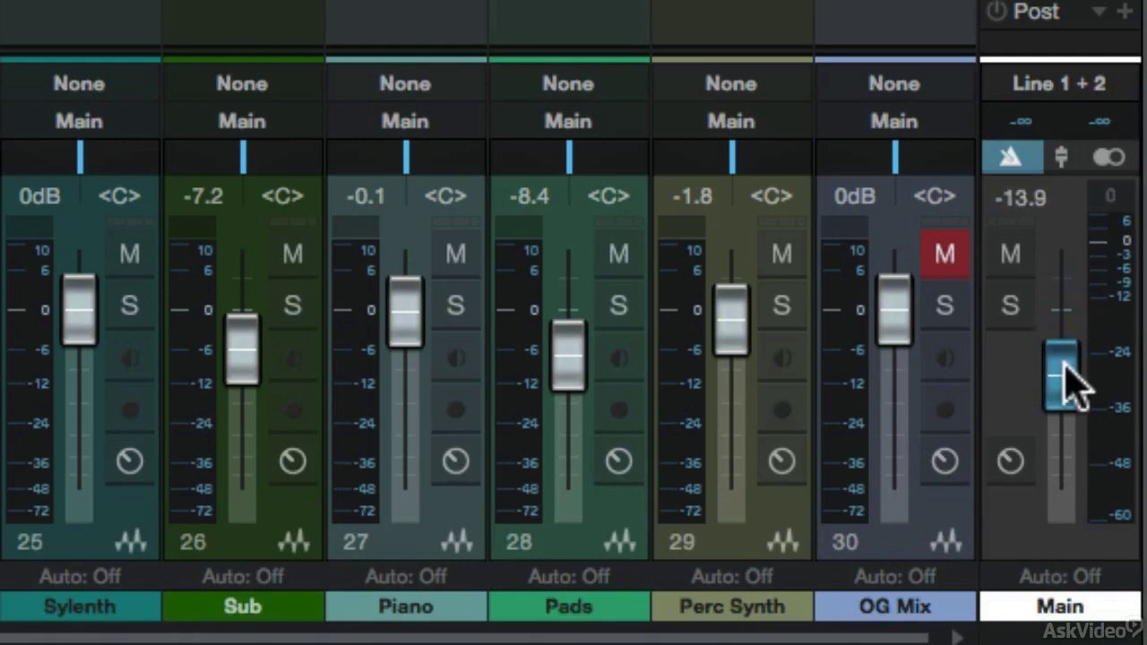
key(space)
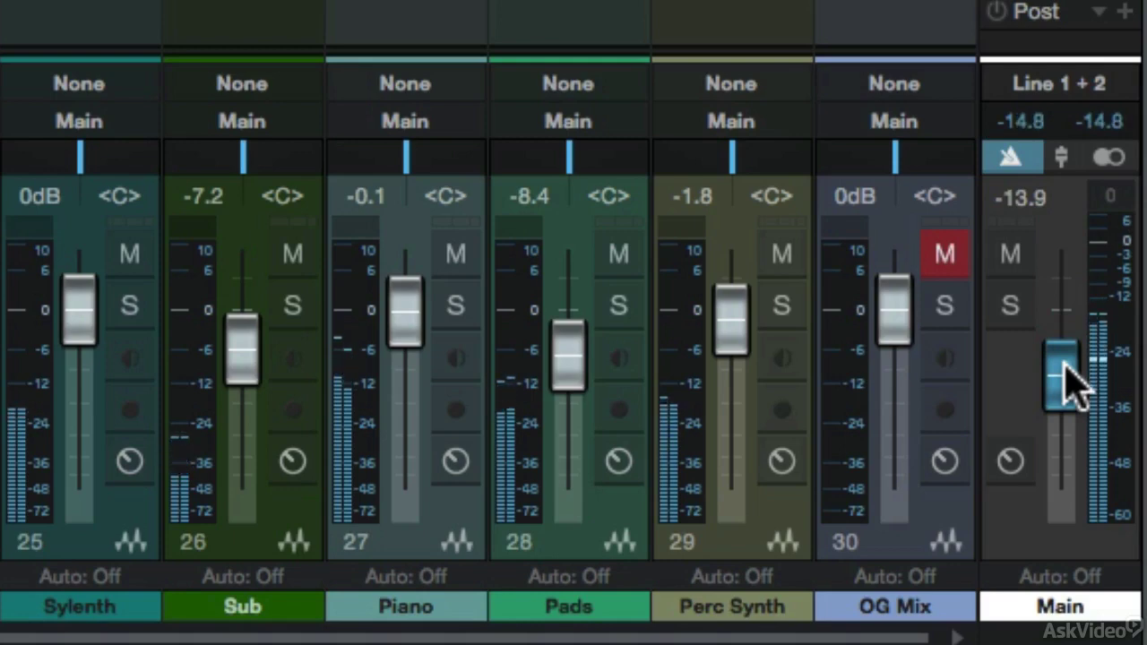
key(space)
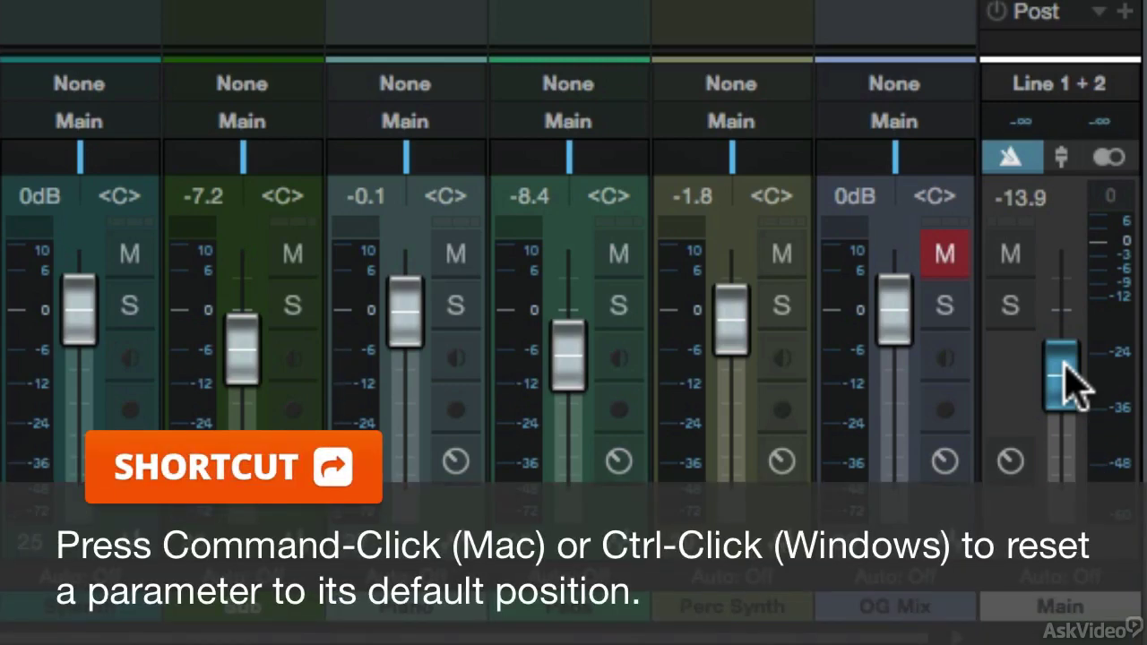
ctrl+click(1063, 377)
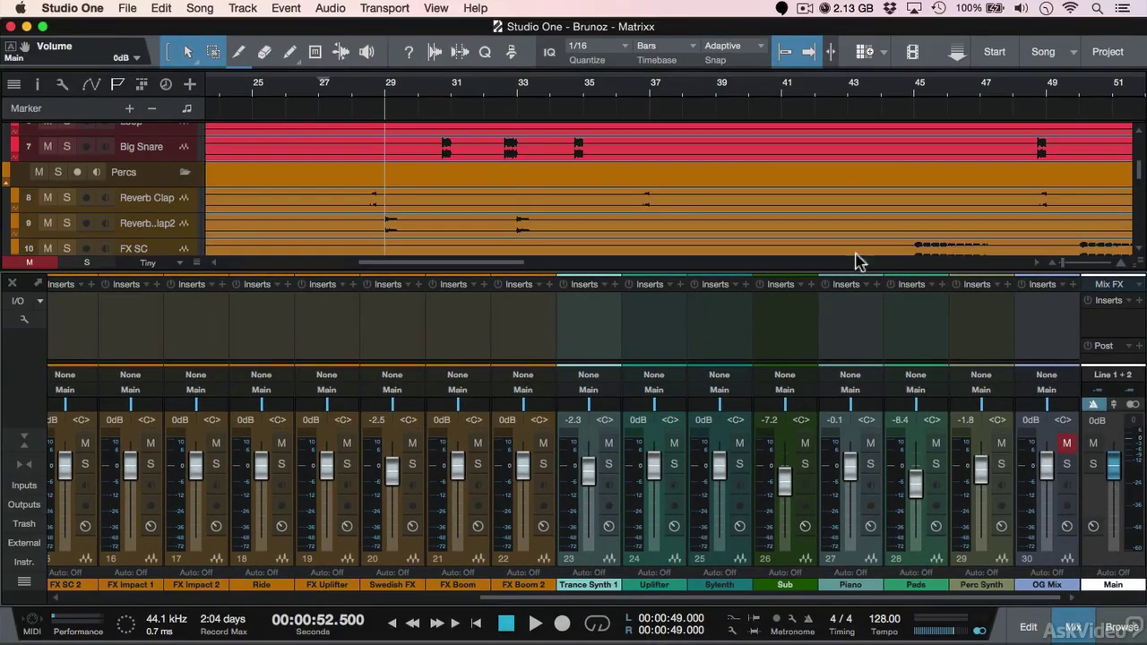
Step: Open Big Snare in the audio editor, drop its volume to -8.2 dB, then reset to 0 dB
click(725, 154)
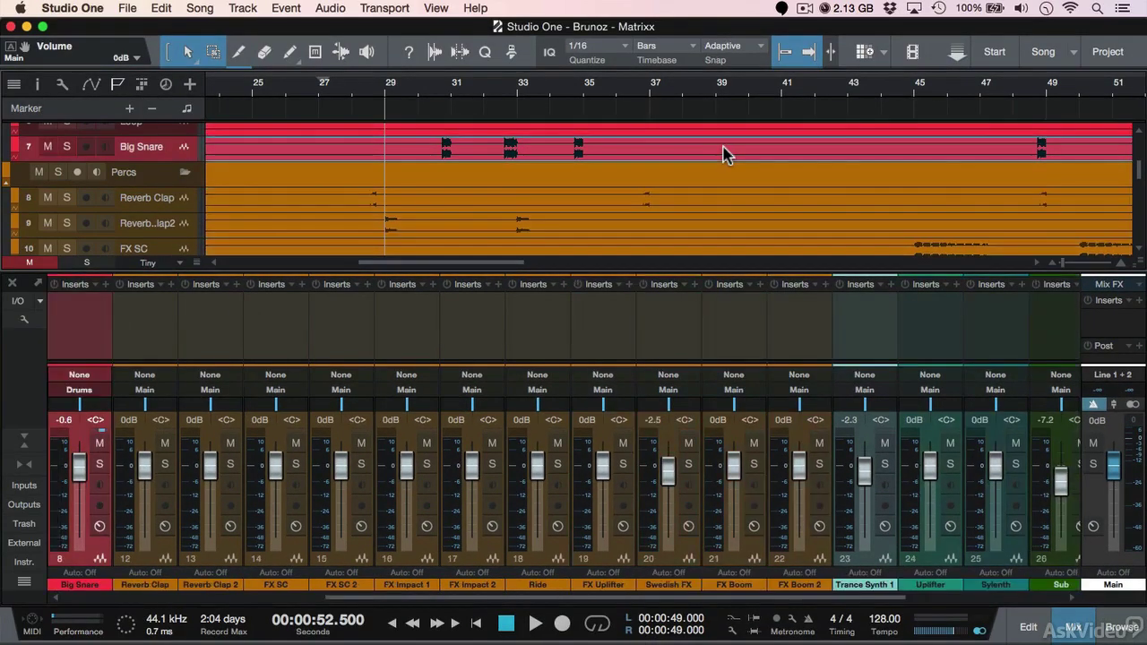
double_click(600, 153)
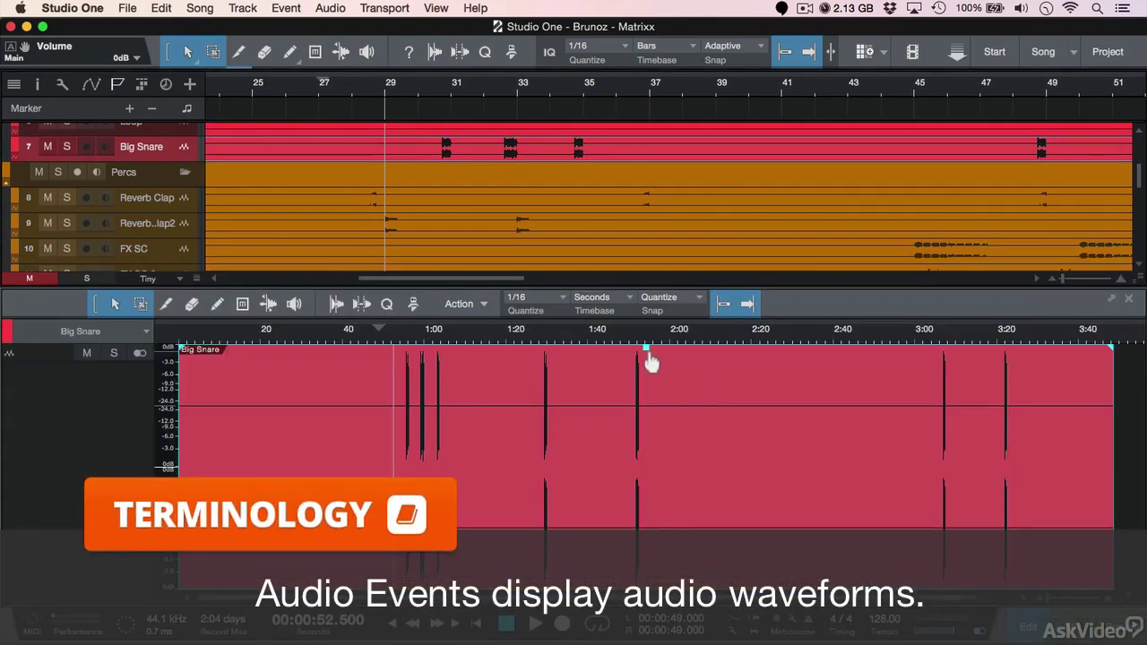
drag(651, 361, 654, 406)
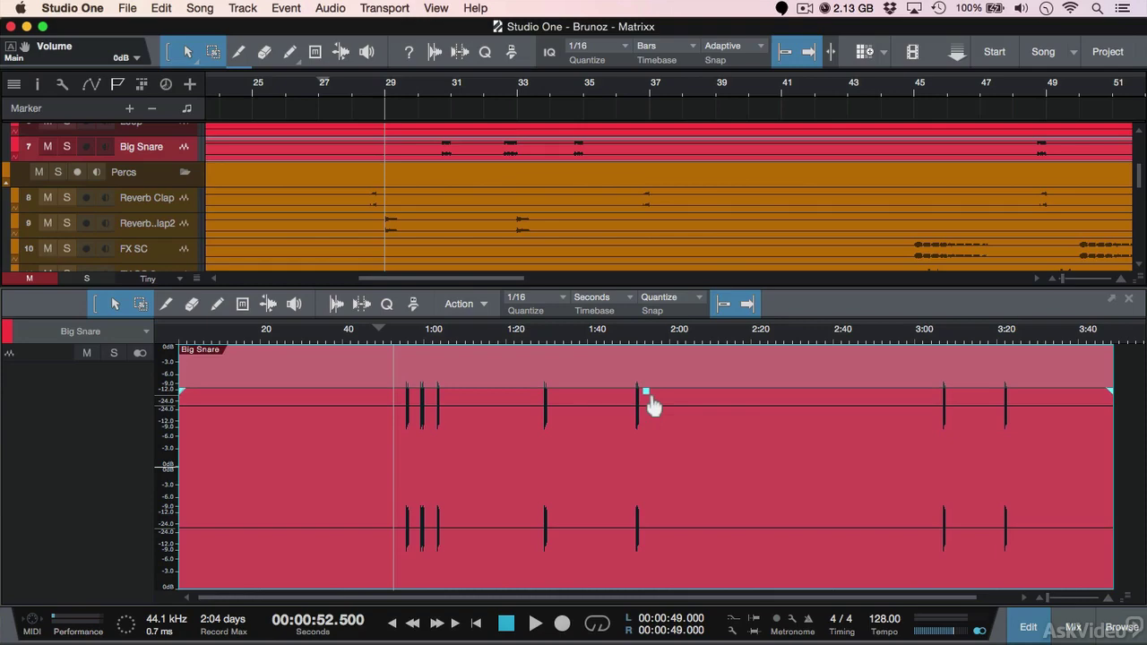
click(648, 403)
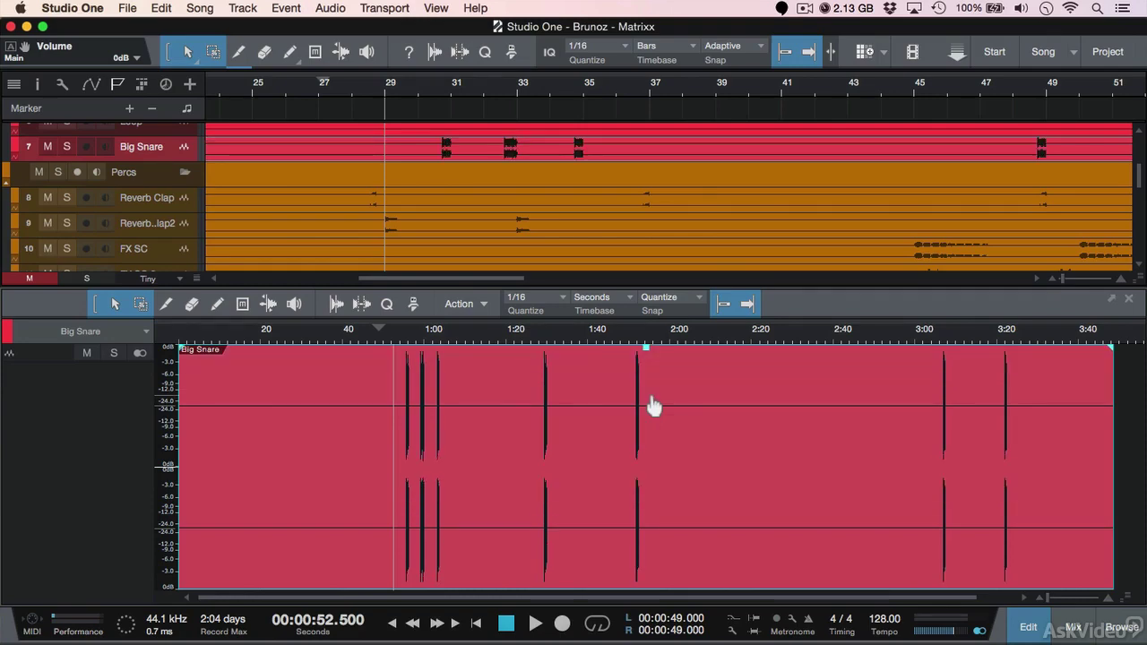
Step: Close the audio editor and zoom out to show the whole song
click(1033, 624)
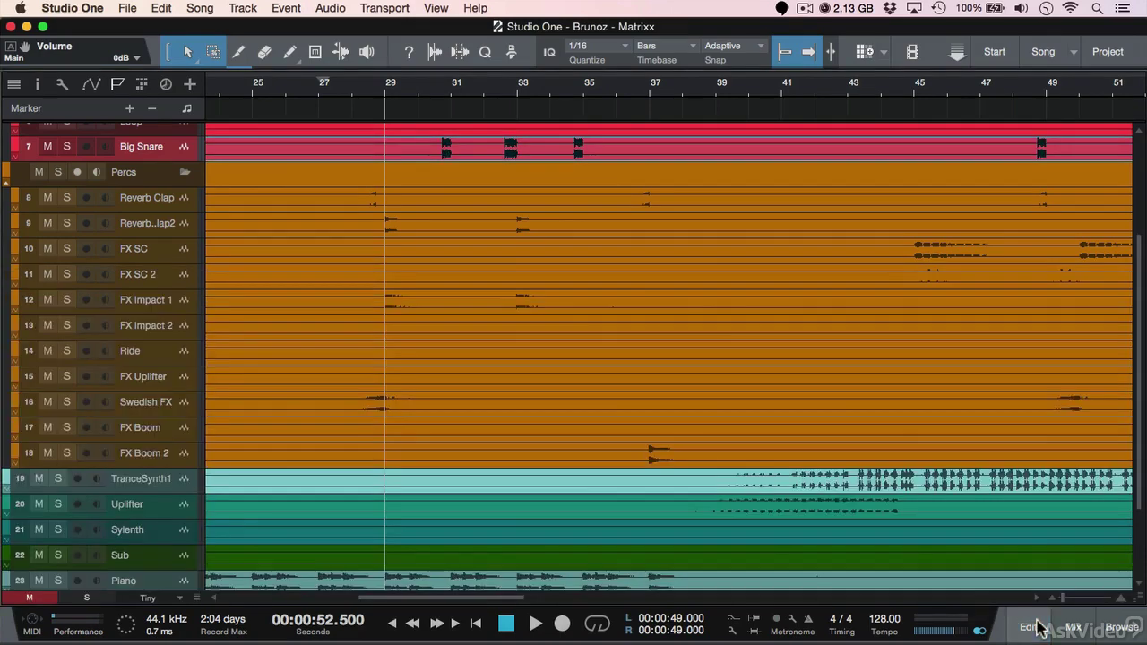
scroll(909, 481, right, 5)
scroll(909, 481, right, 5)
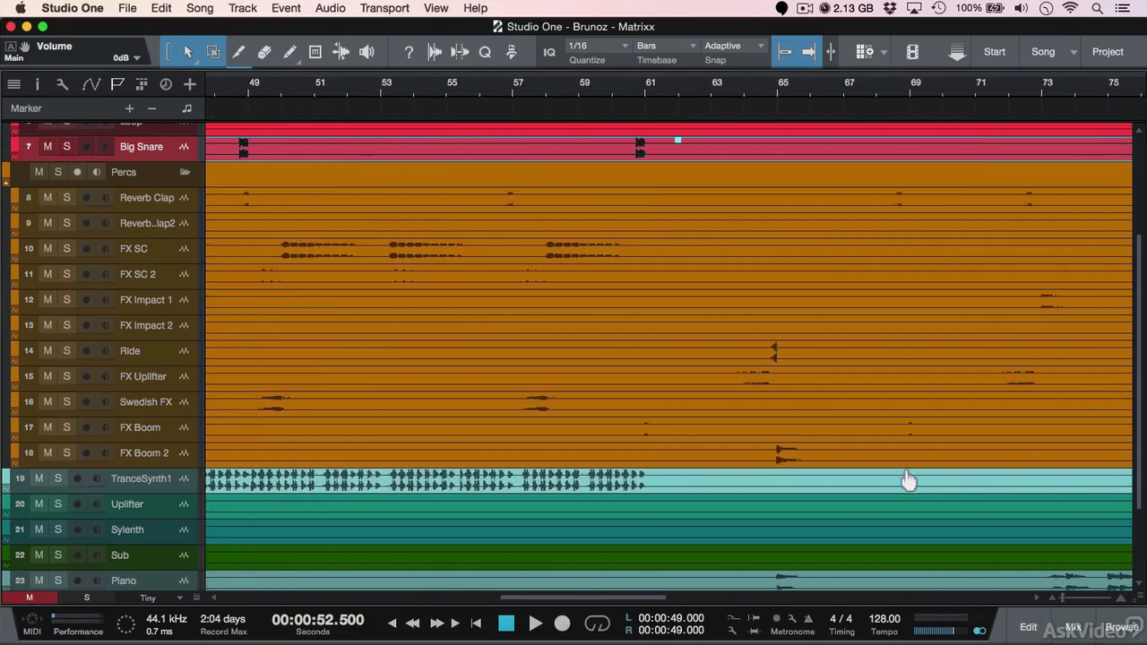
key(z)
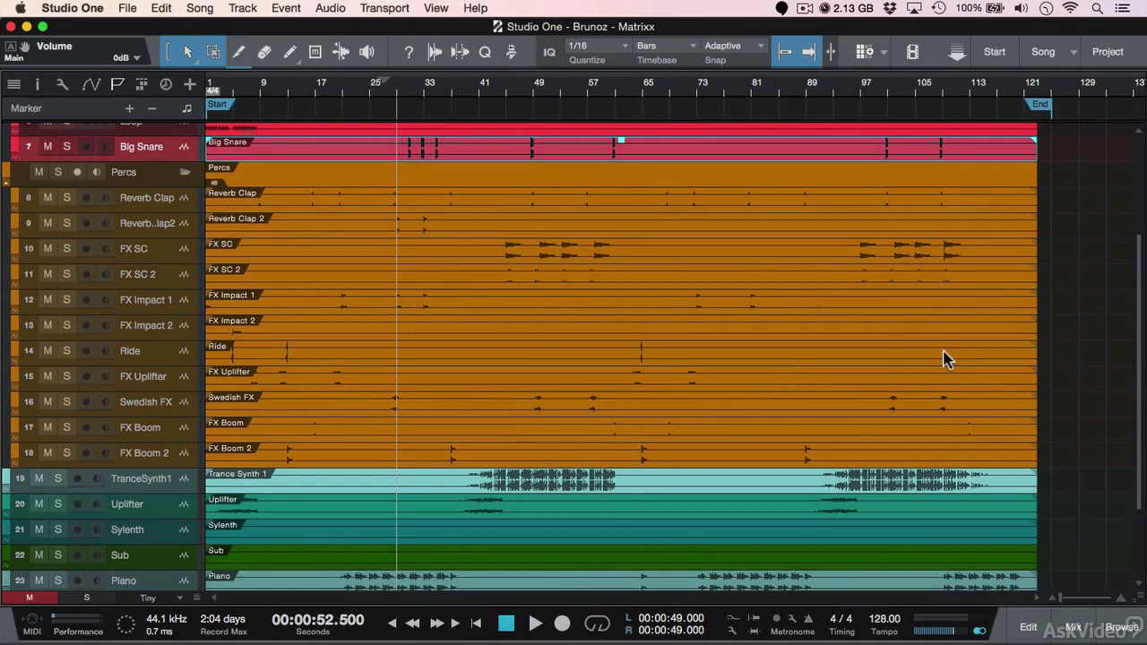
Step: Select all events and lower their volumes together by 3.9 dB
click(1057, 448)
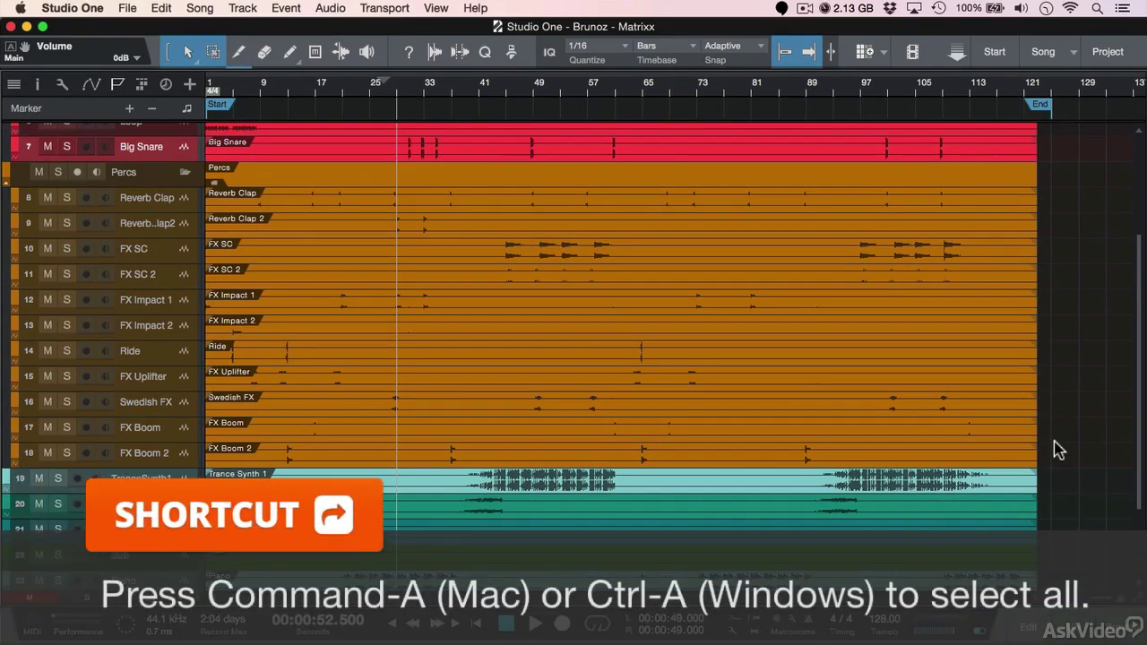
key(super+a)
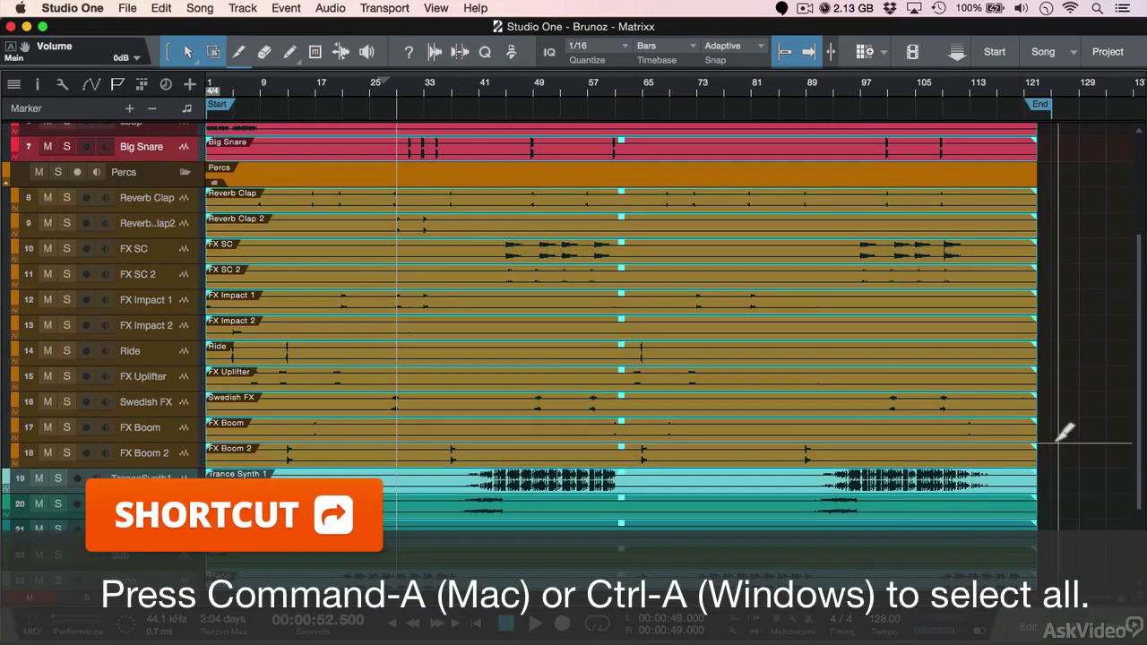
drag(621, 218, 625, 230)
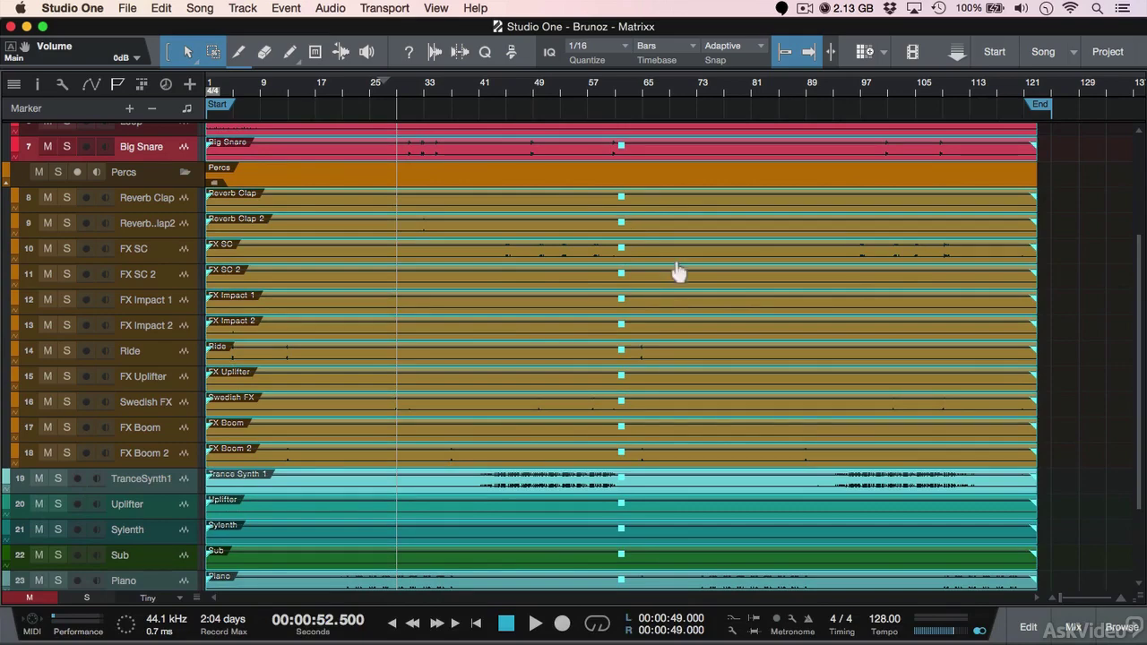
Step: Open the mixer console and play the song to confirm the Main output peaks near -7 dB
click(1079, 629)
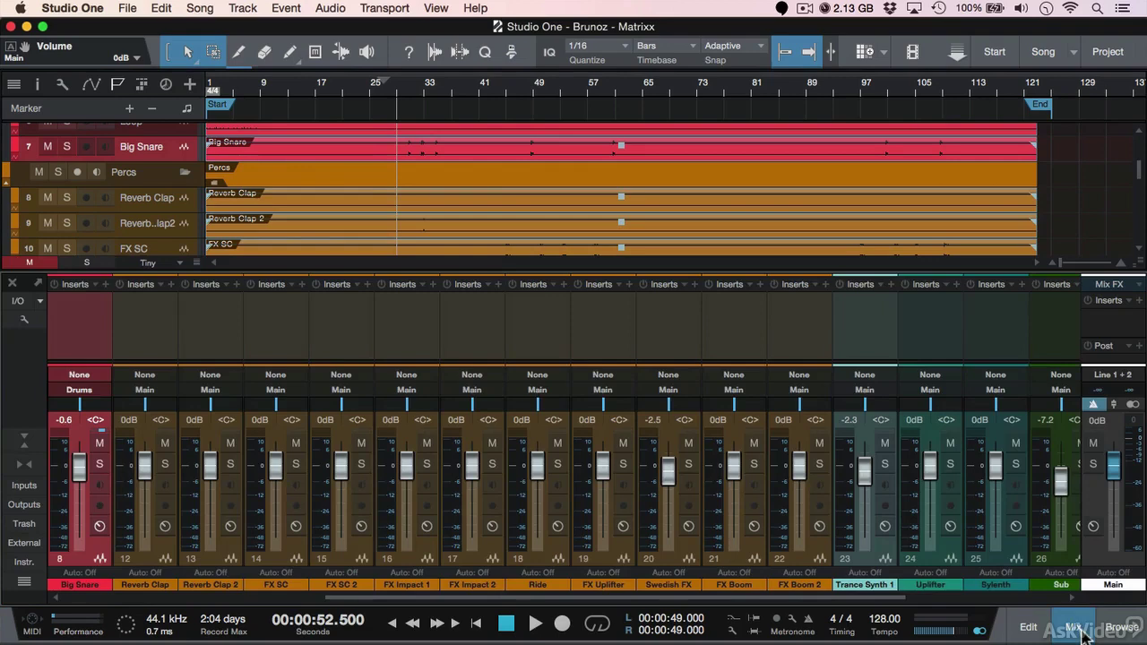
key(space)
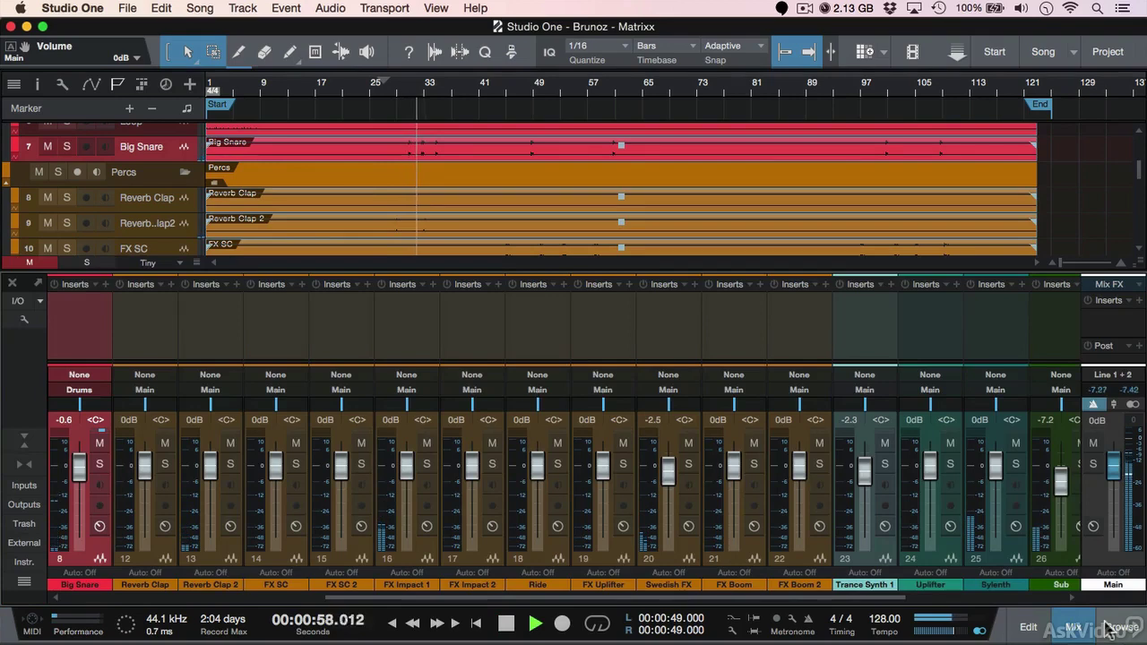
key(space)
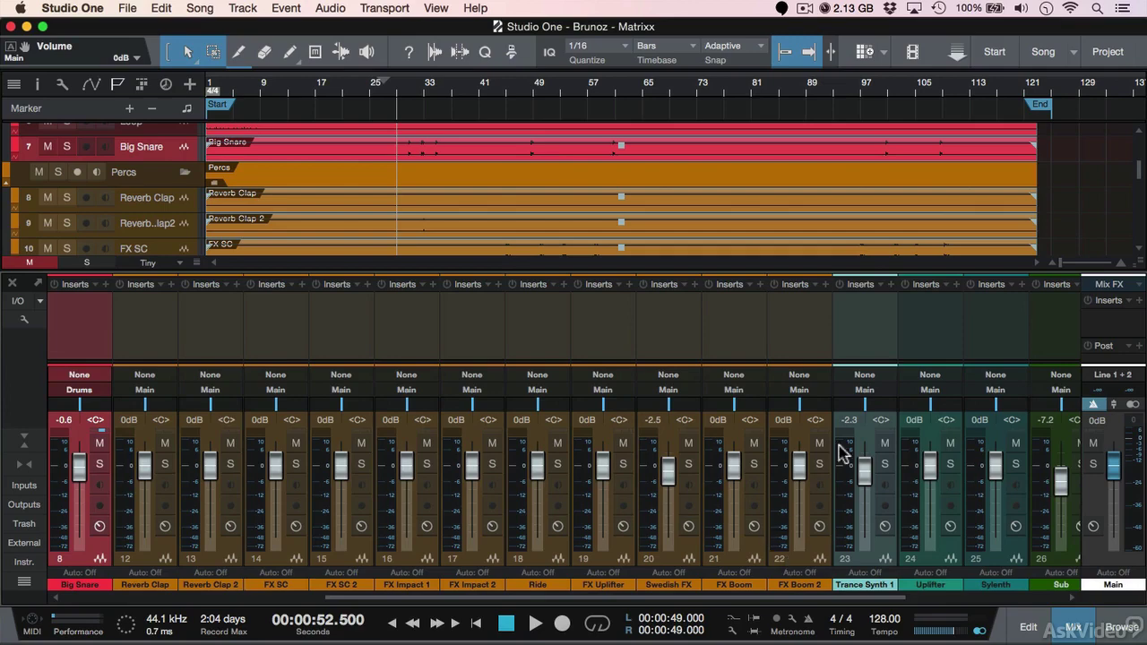
Step: Add a VU Meter plug-in as the first insert on the Main bus
click(1138, 300)
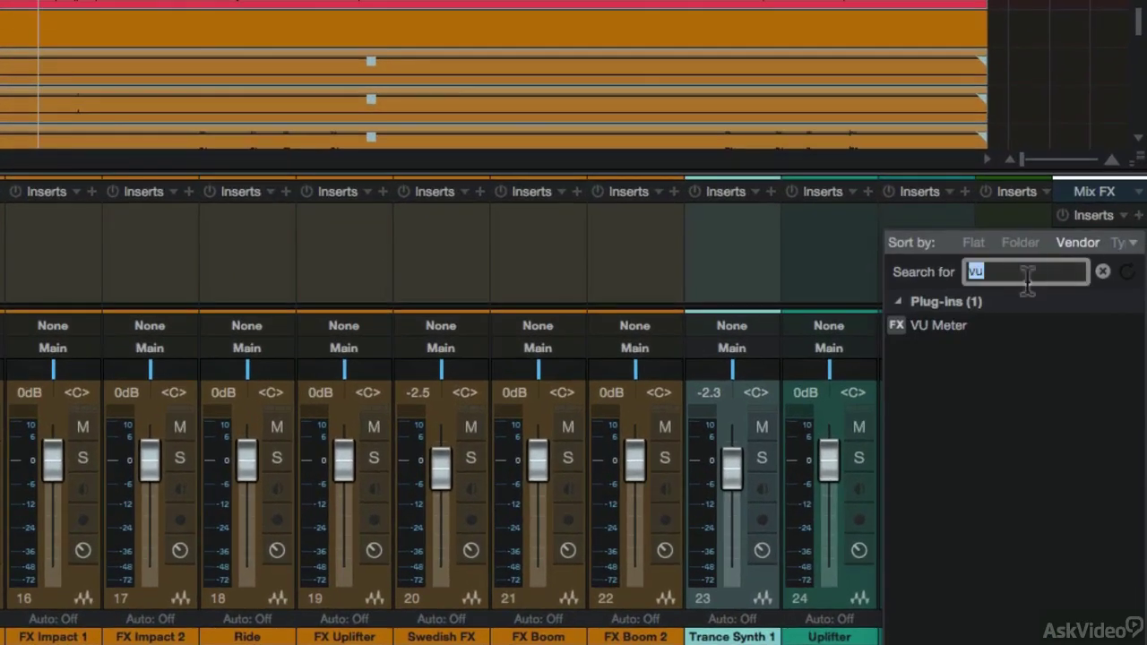
double_click(988, 327)
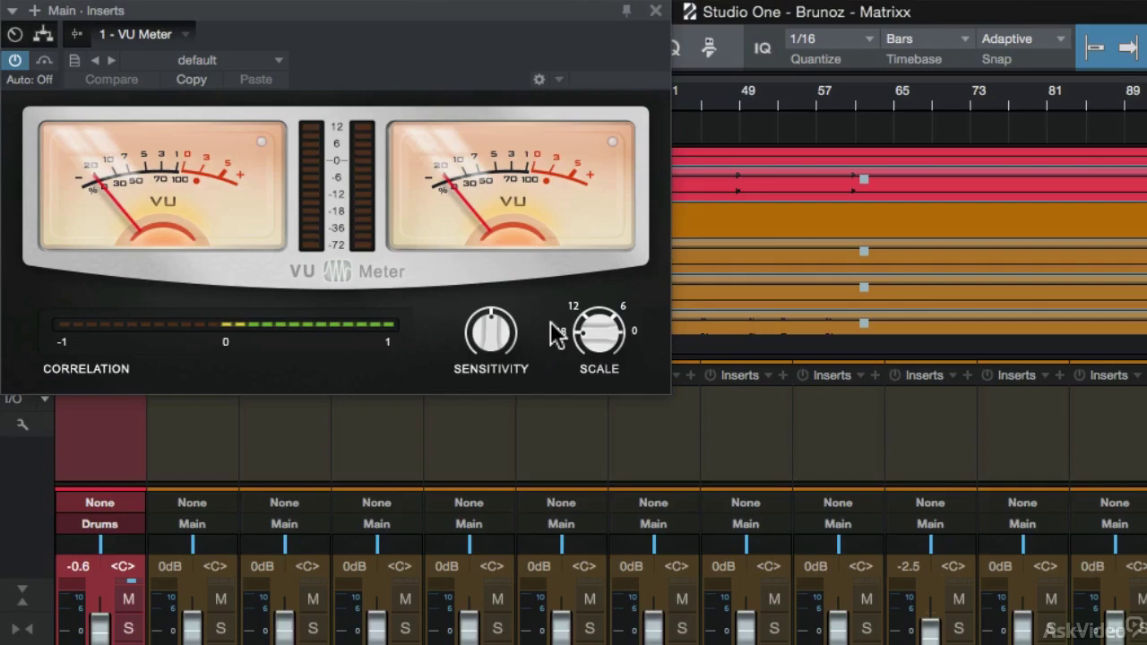
Step: Show the VU Meter as an expanded mini meter in an enlarged insert rack, and adjust Reverb Clap's volume
click(655, 12)
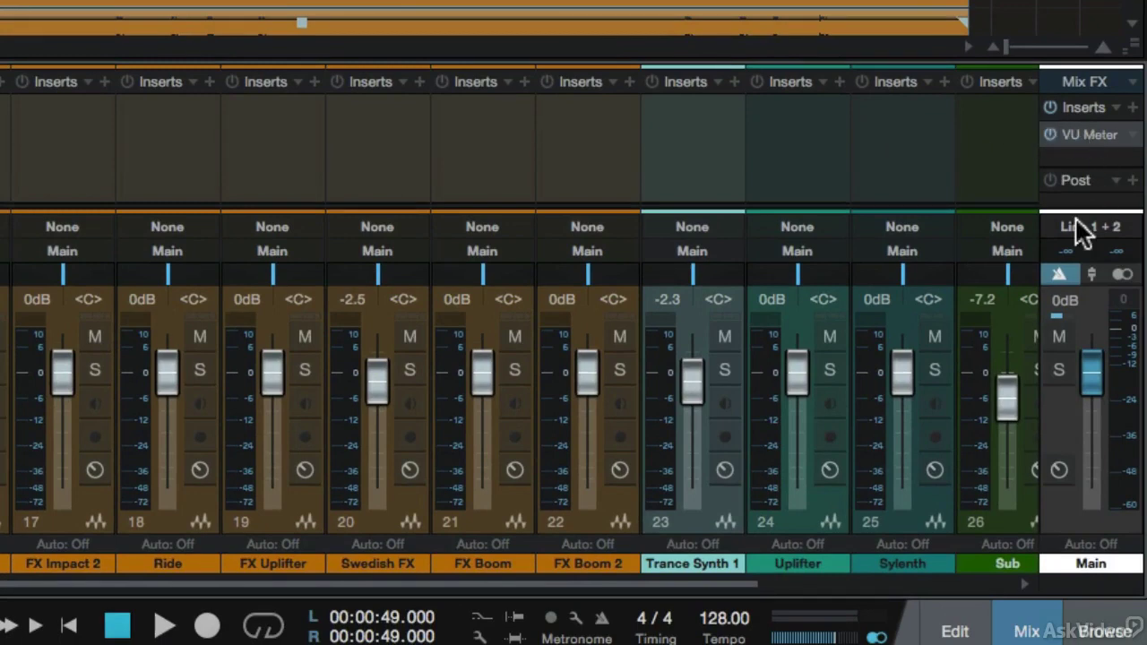
drag(1050, 59, 1065, 18)
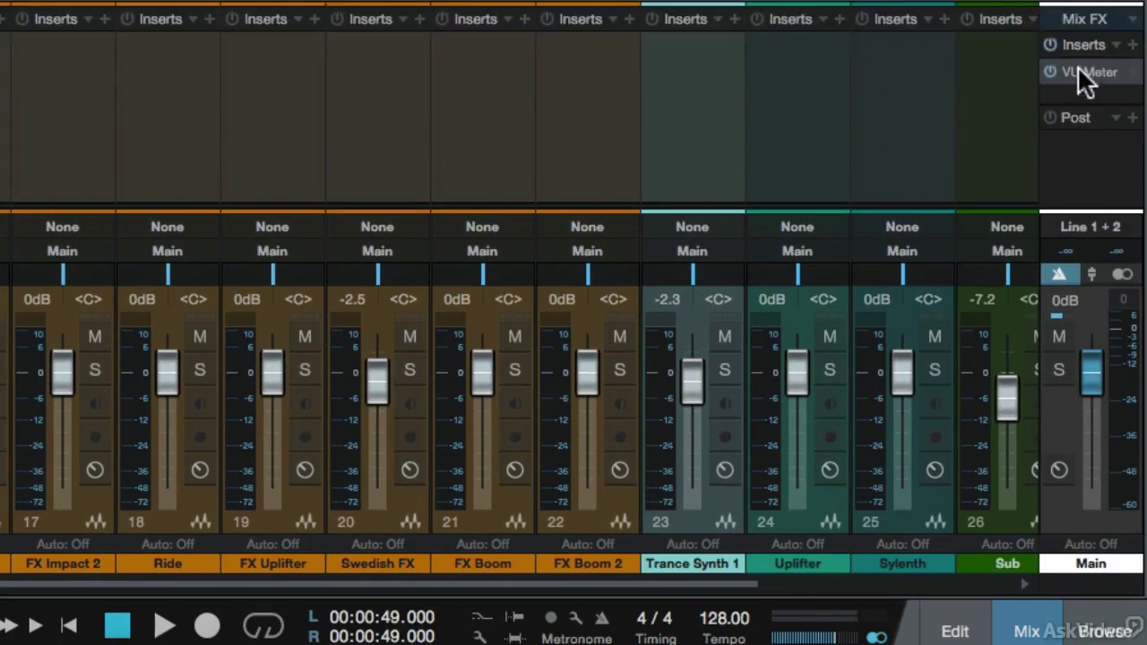
click(1133, 134)
click(1024, 125)
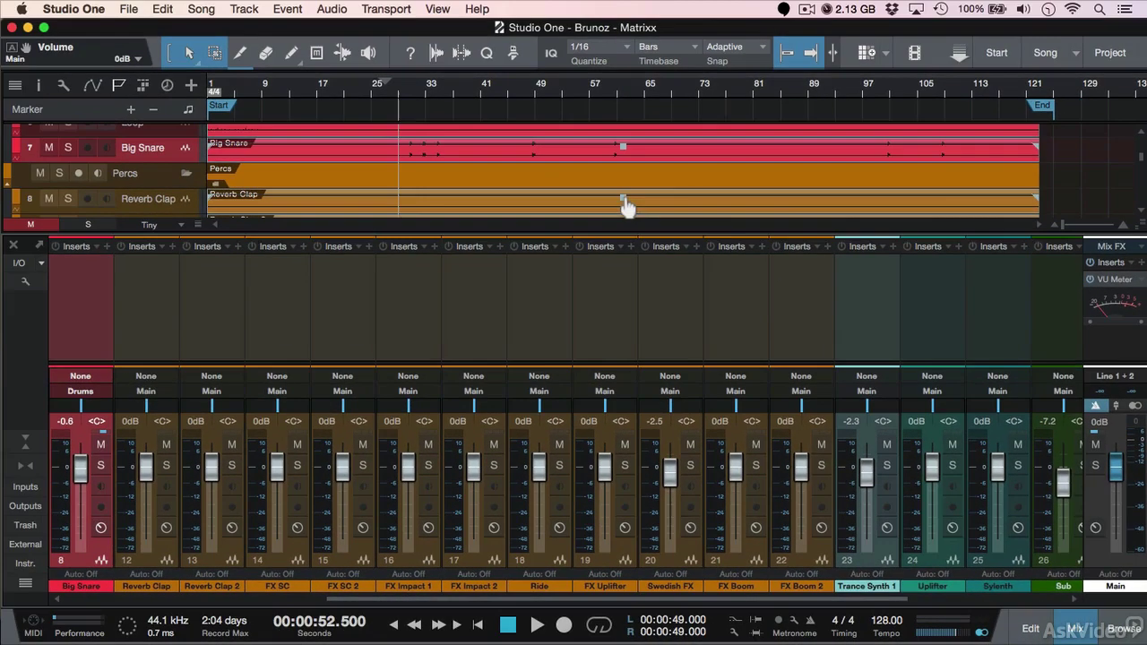
drag(622, 199, 623, 204)
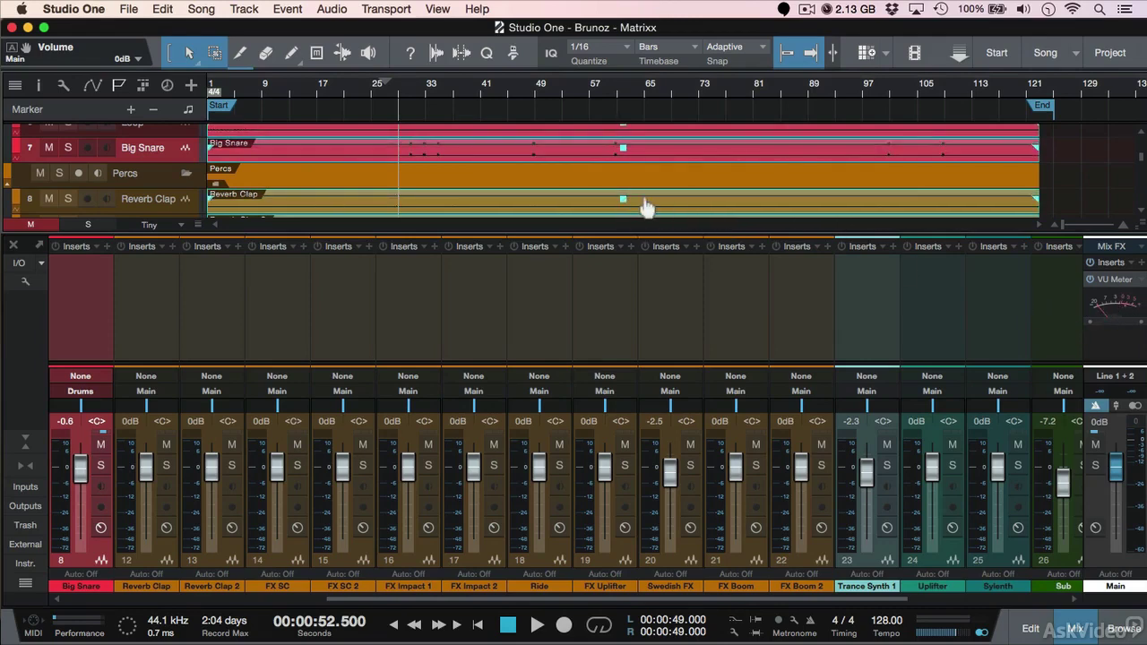
Step: During playback, lower the Reverb Clap event to -21.9 dB and open the VU Meter window
key(space)
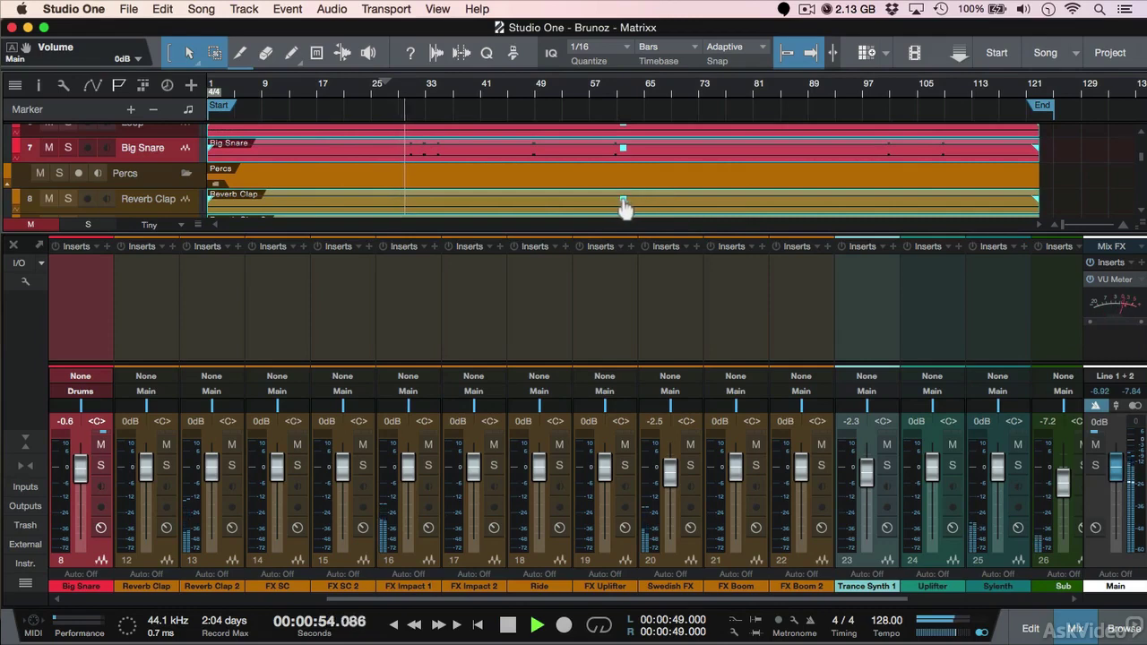
drag(625, 207, 626, 183)
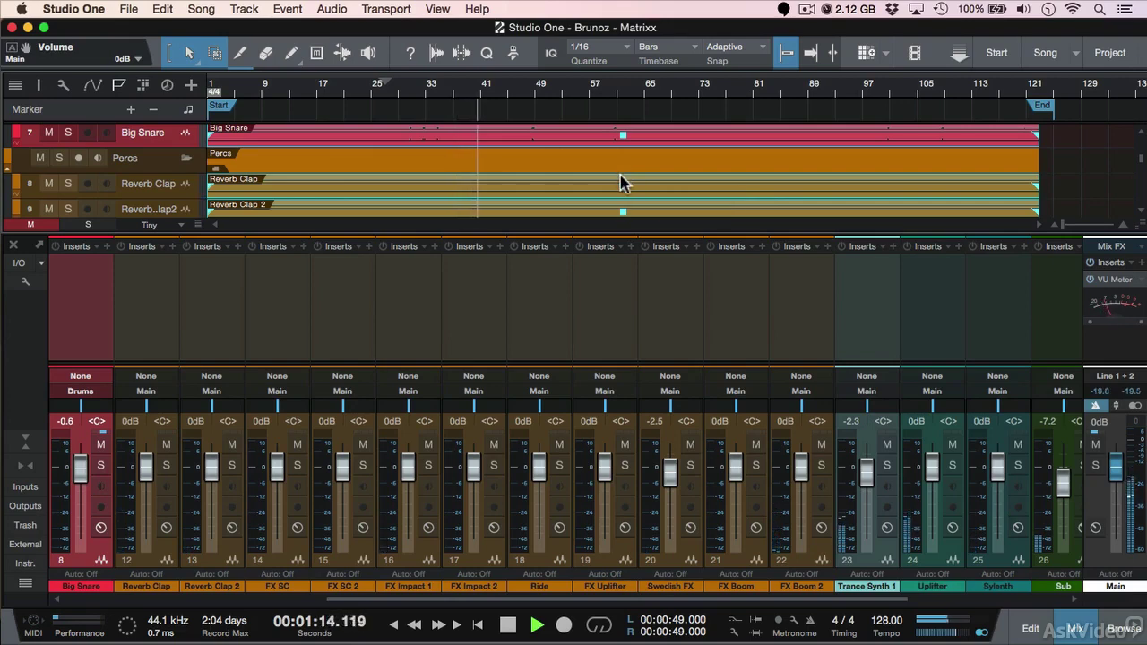
click(1121, 281)
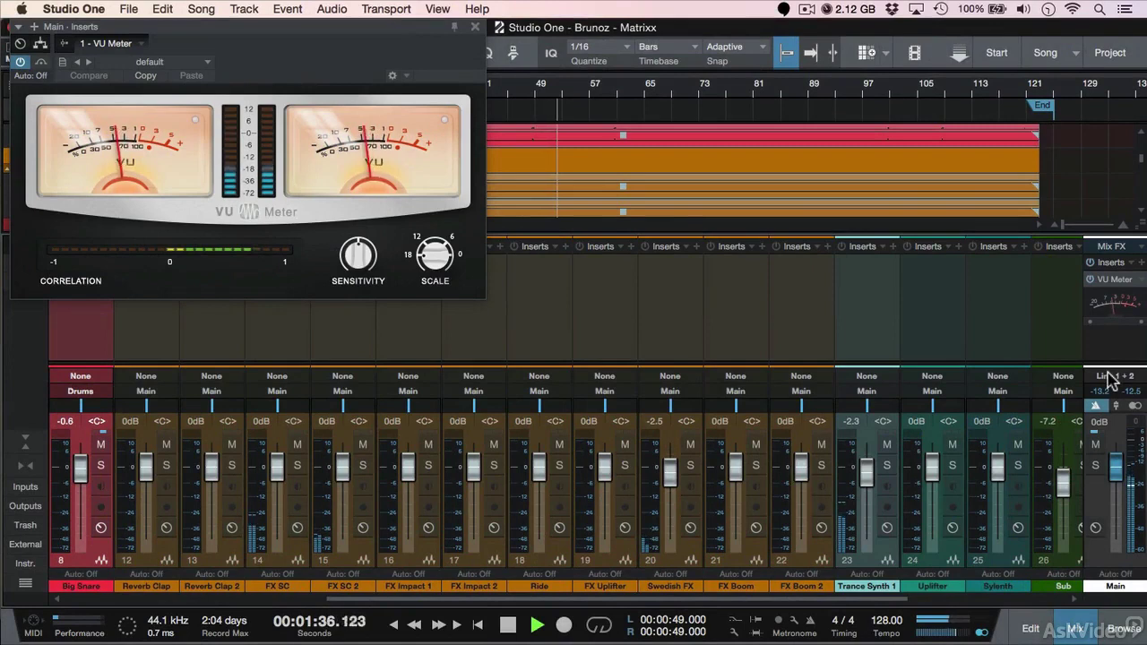
Step: Stop playback, returning to 00:00:52.500 with the VU Meter still open
key(space)
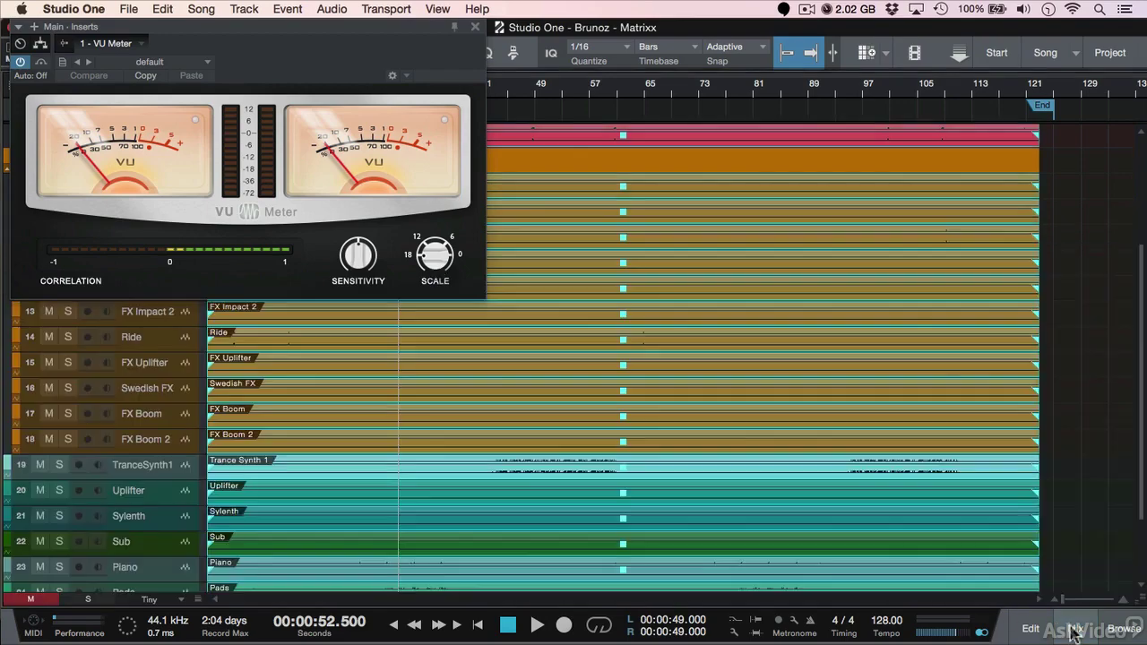
Step: Close the mixer, scroll the tracks back to the top, and clear the event selection
click(1067, 627)
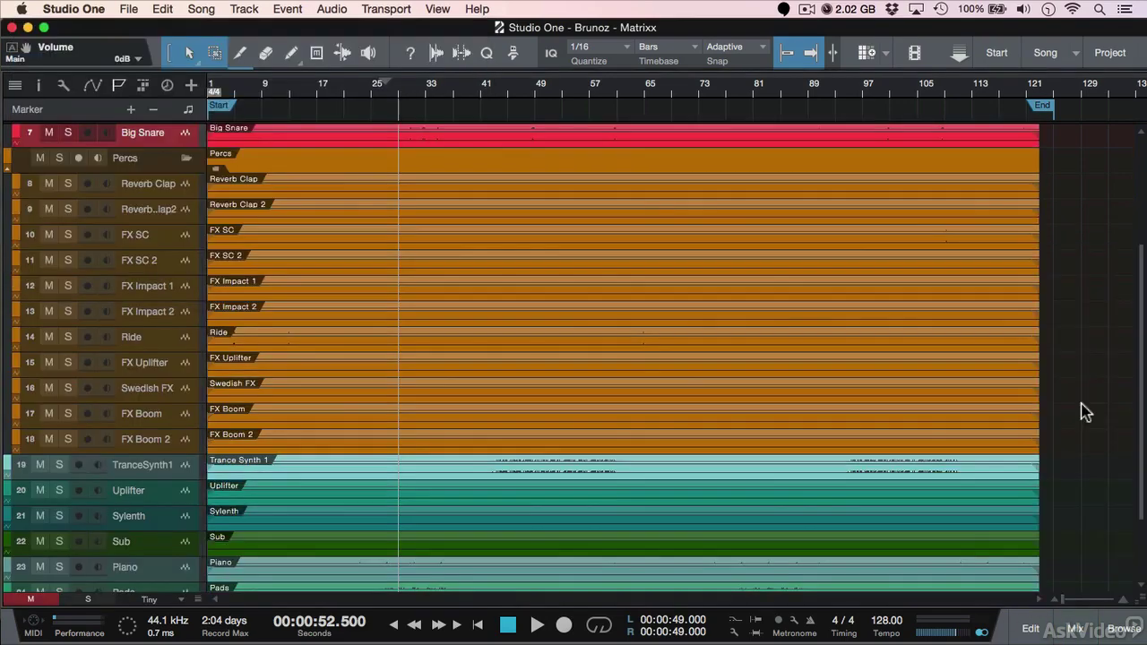
scroll(1084, 412, down, 3)
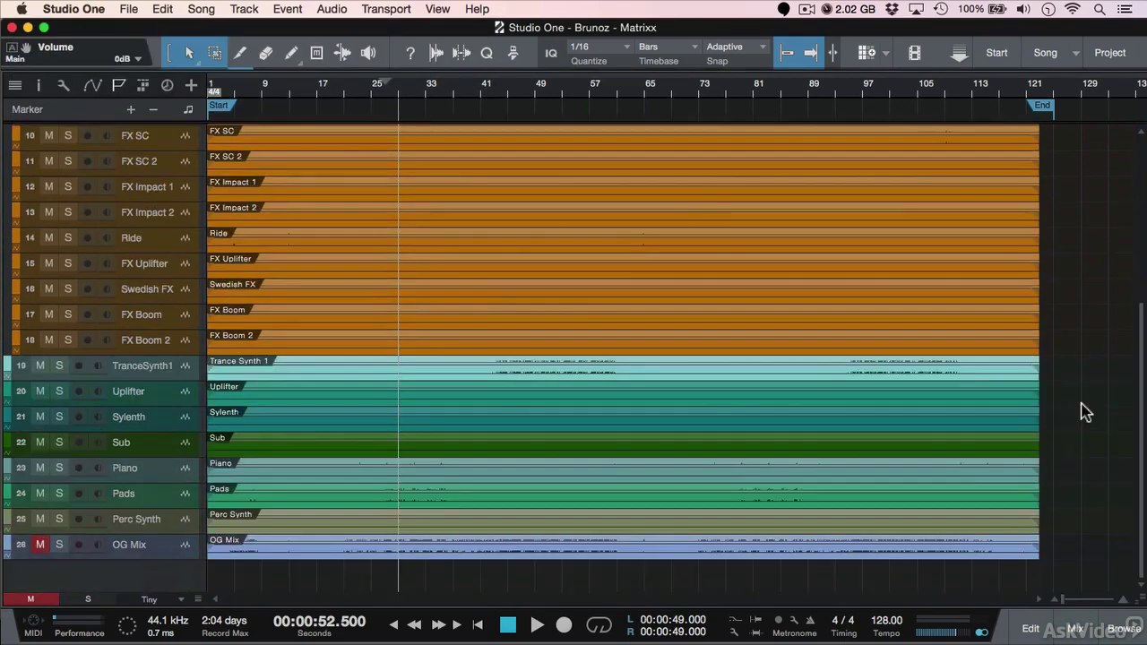
scroll(1084, 412, up, 6)
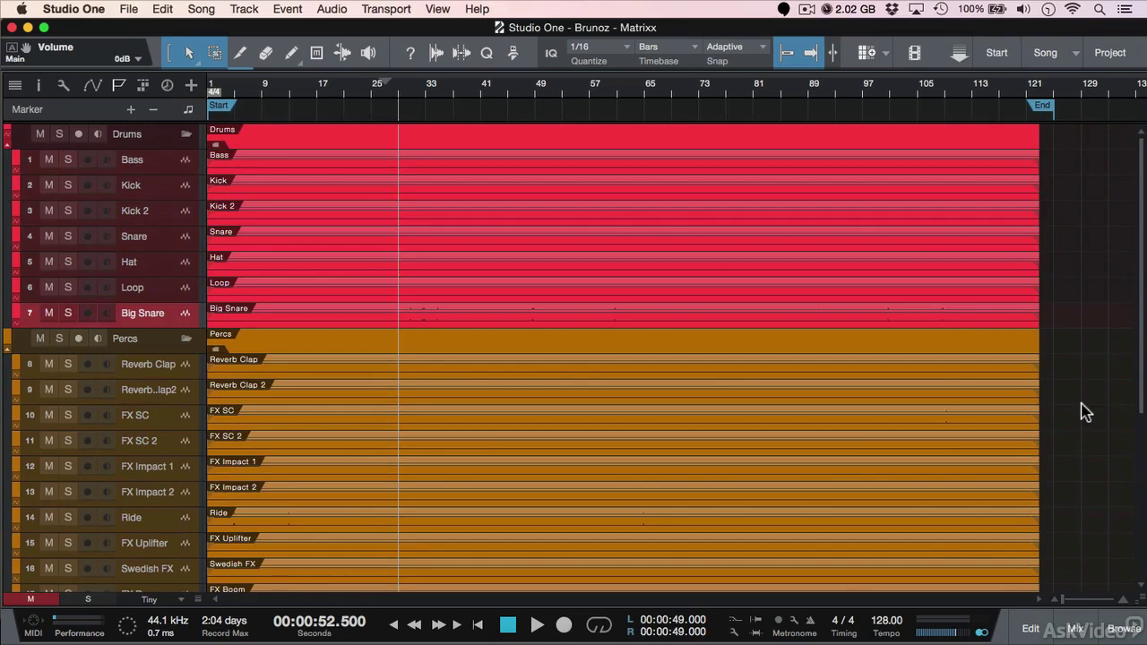
key(super+a)
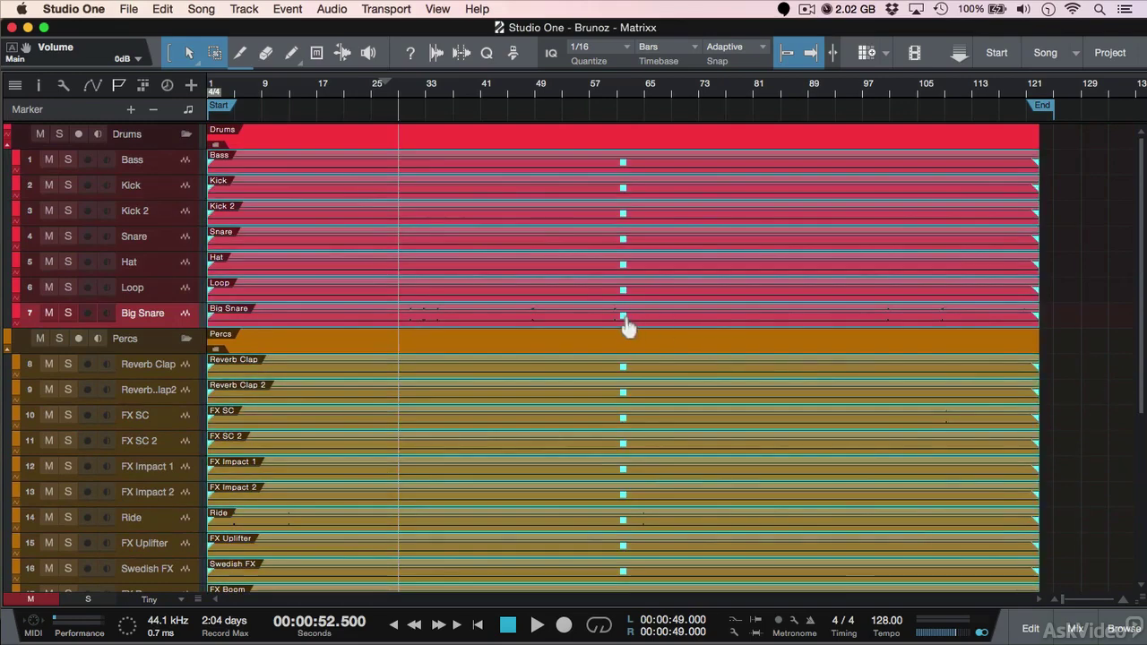
click(1076, 391)
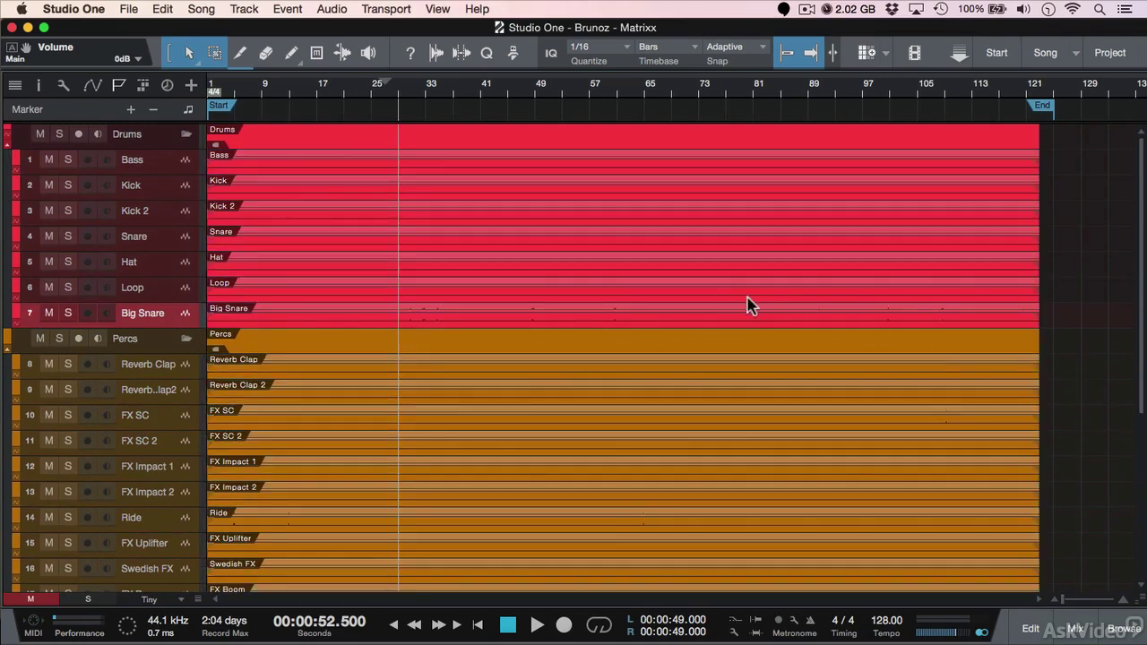
Step: Open Big Snare in the editor and nudge its gain to about -14.7 dB
double_click(694, 325)
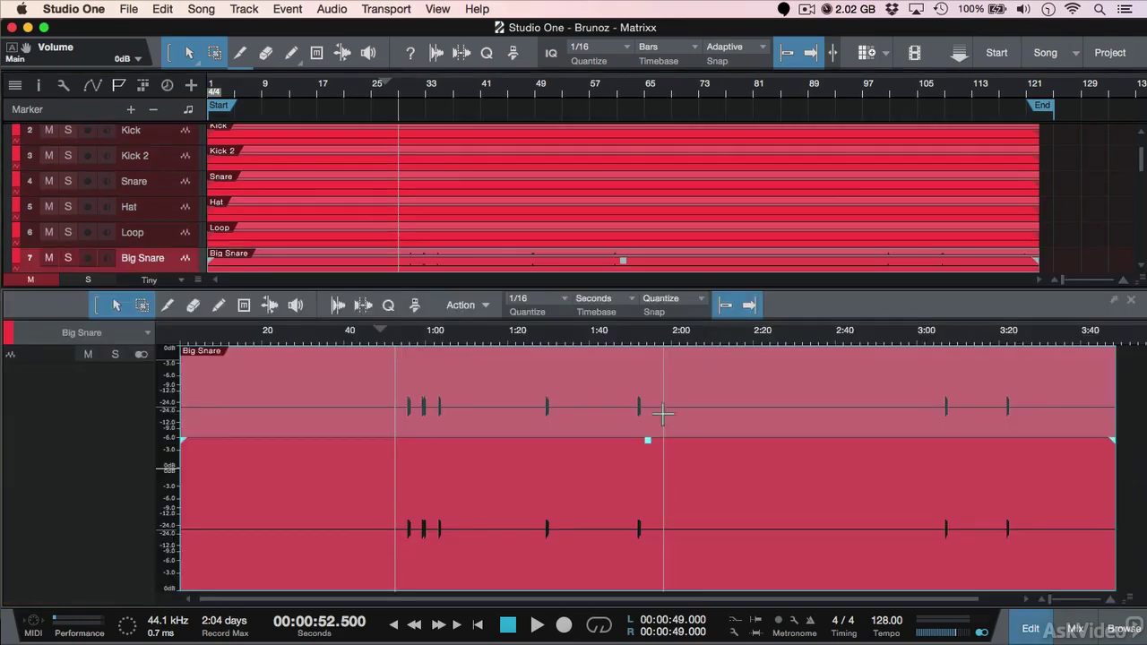
drag(646, 446, 647, 444)
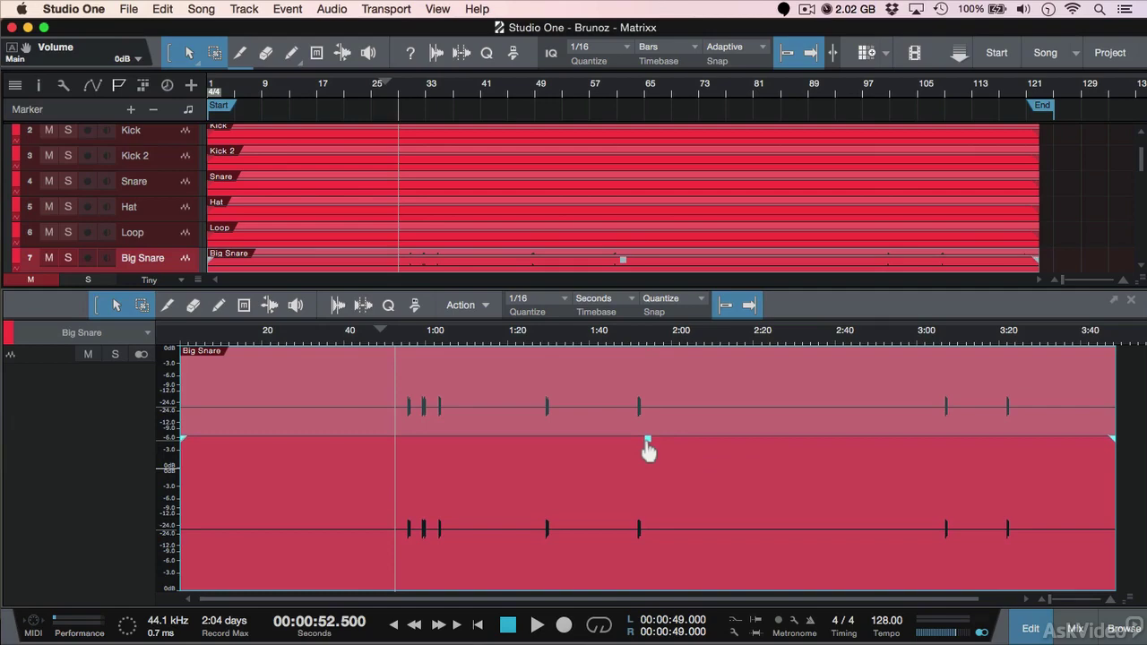